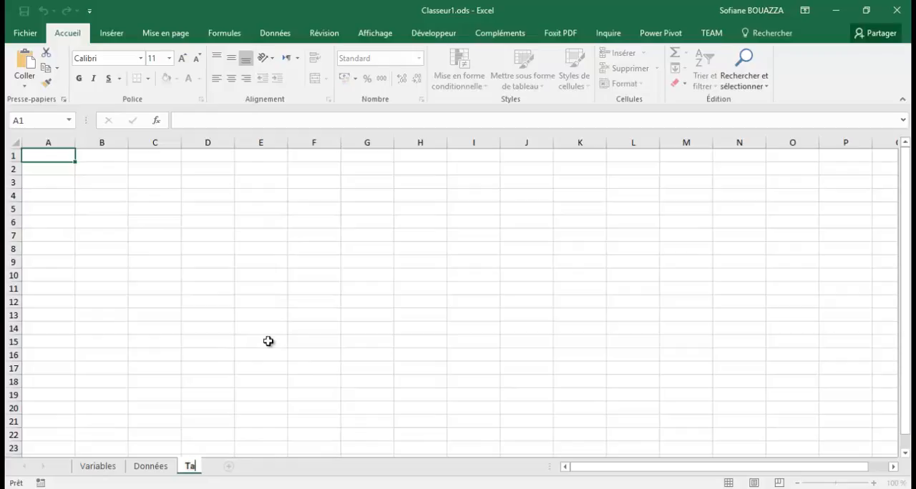
Name the new worksheet Tableaux
type("aux")
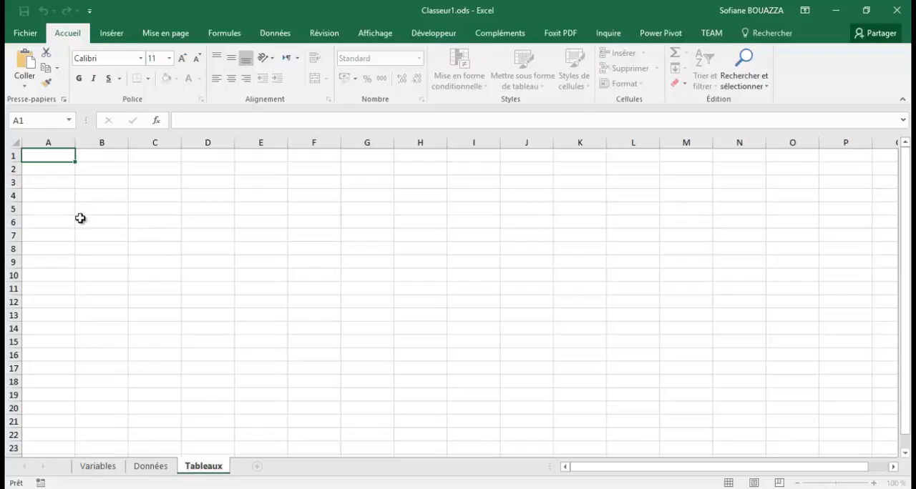
Review the source data on the Données sheet, including the Solvant, Espèces and Phénols totaux columns
left_click(152, 465)
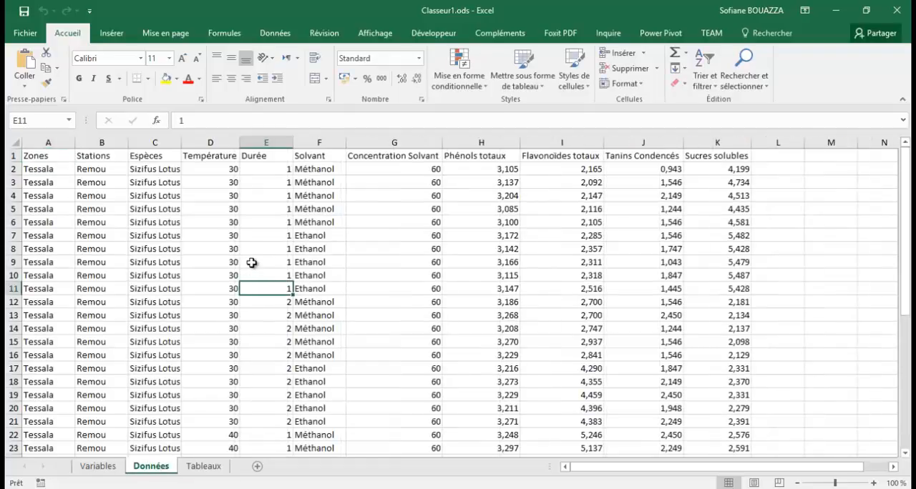
left_click(316, 173)
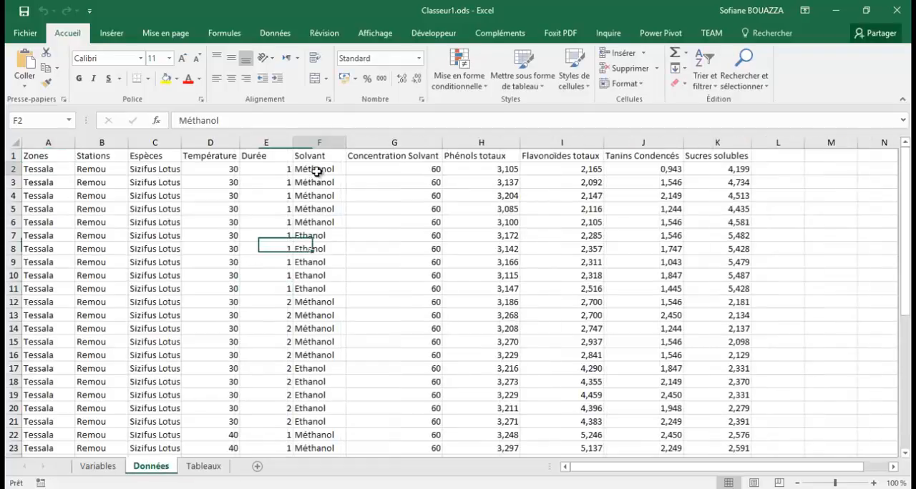
left_click(151, 158)
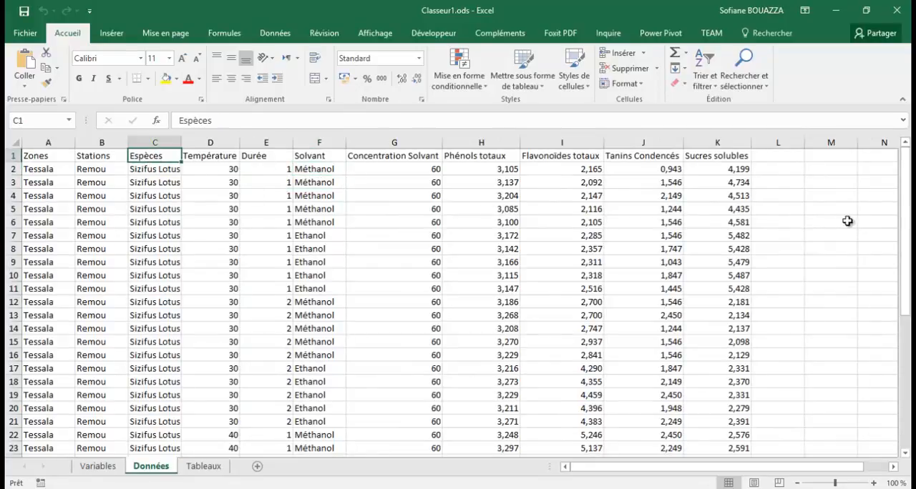
left_click_drag(908, 218, 908, 247)
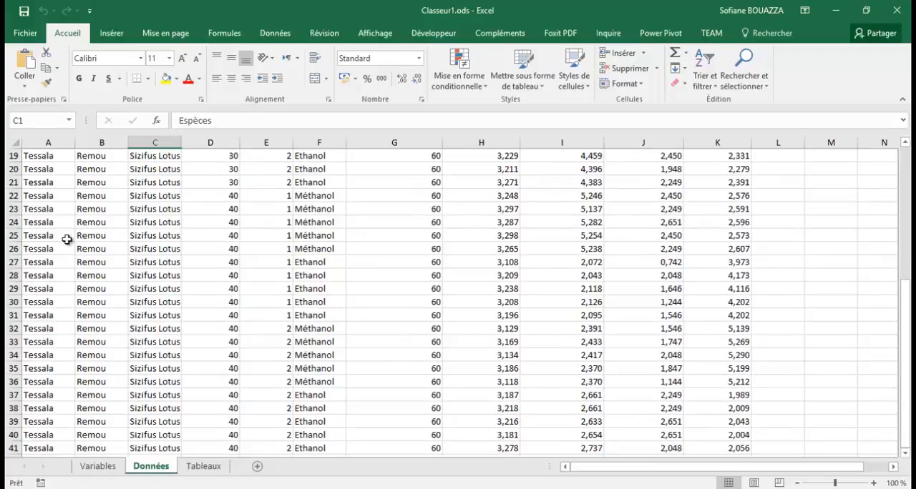
scroll(214, 272, "up", 6)
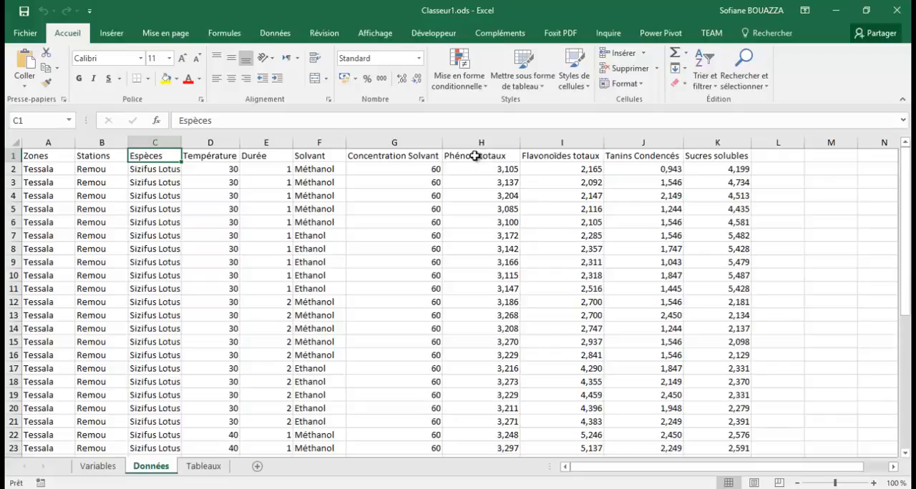
left_click(475, 156)
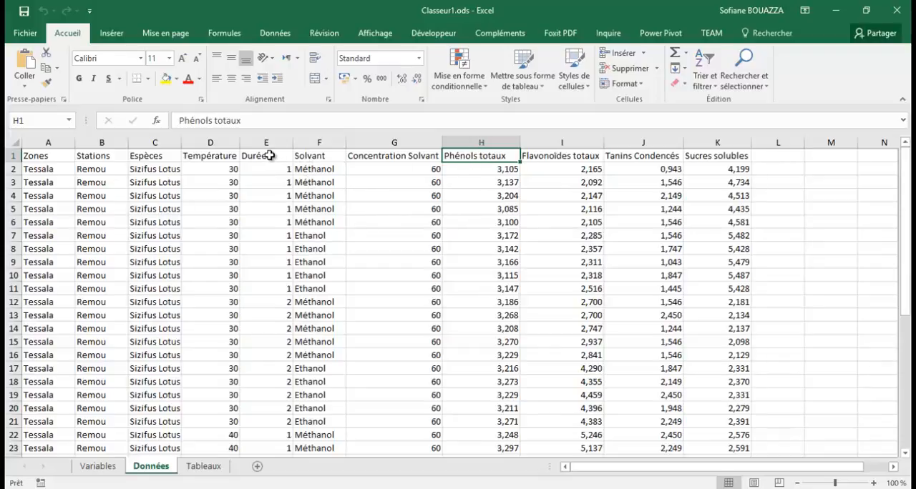
Insert a pivot table at cell A1 of the Tableaux sheet, using Données!$A$1:$K$41 as the source range
left_click(204, 466)
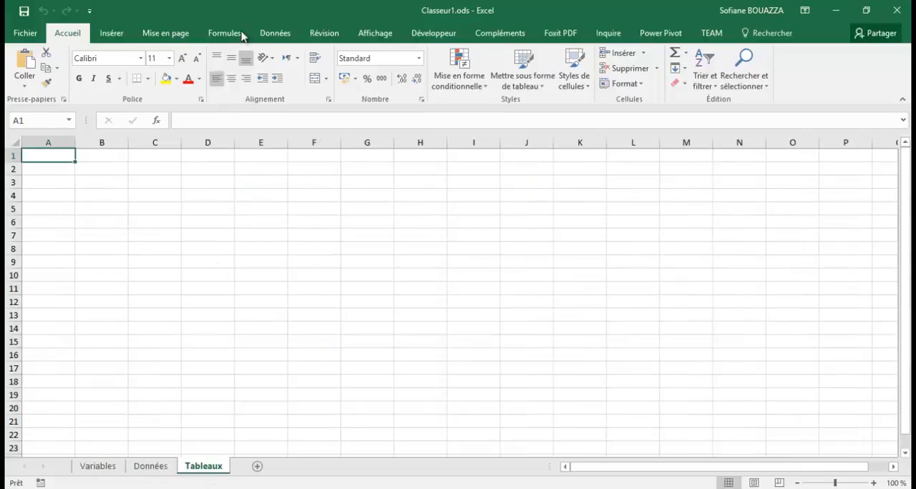
left_click(118, 38)
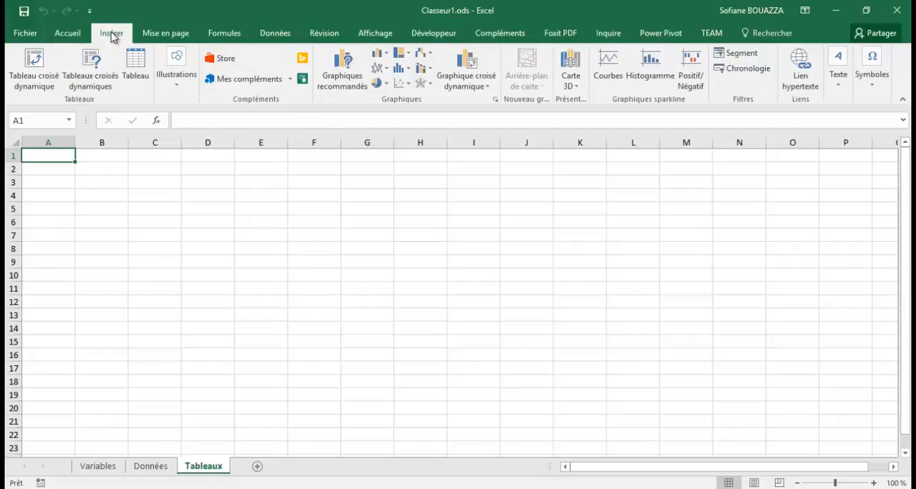
left_click(41, 71)
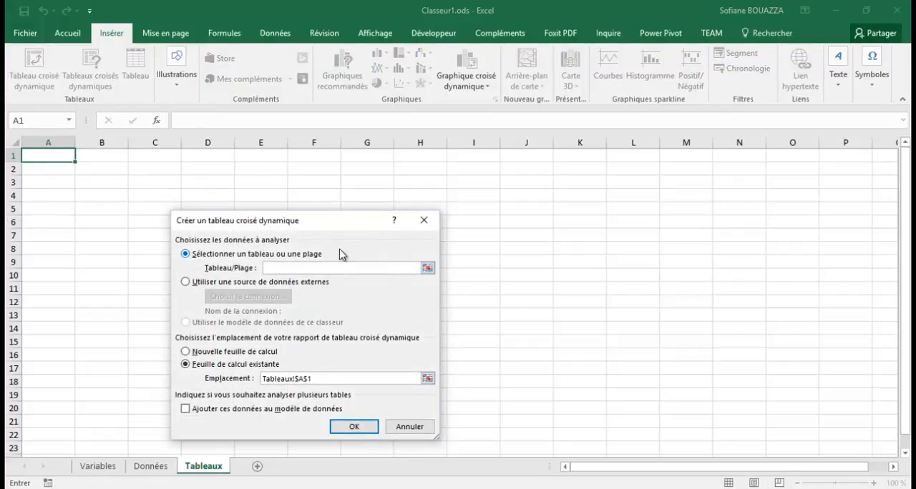
left_click(427, 268)
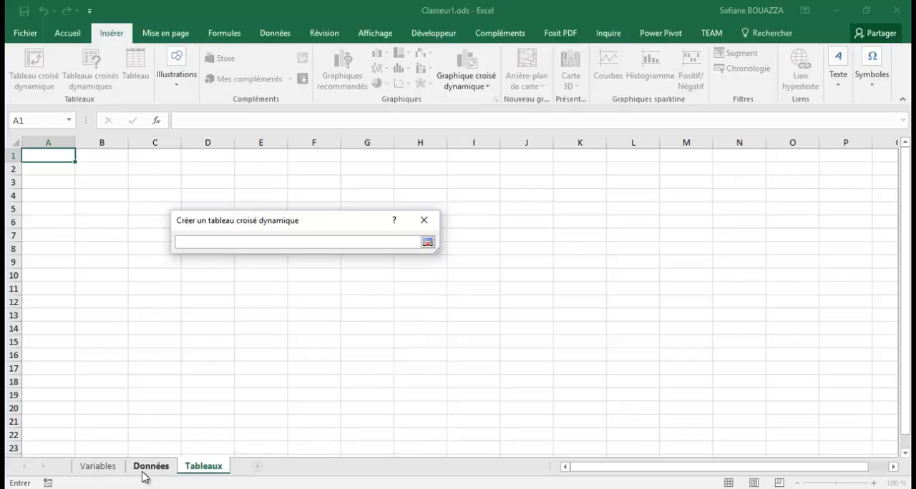
left_click(150, 466)
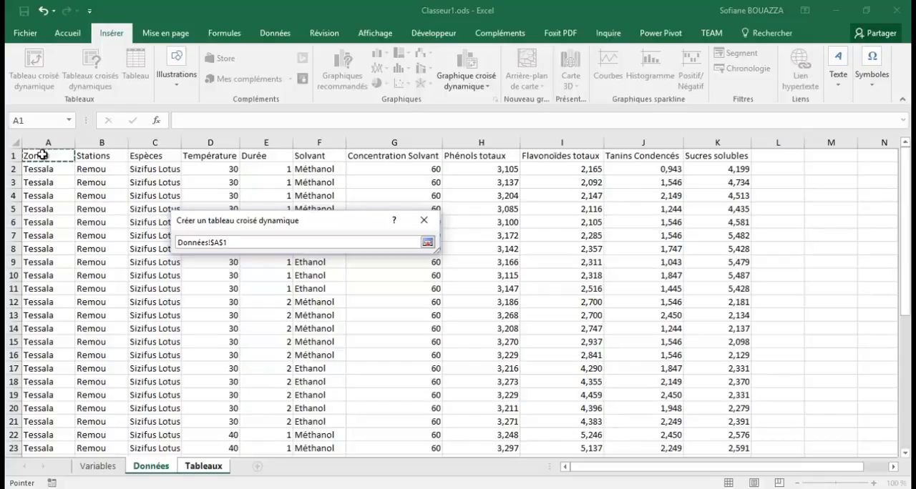
key("ctrl+shift+Right")
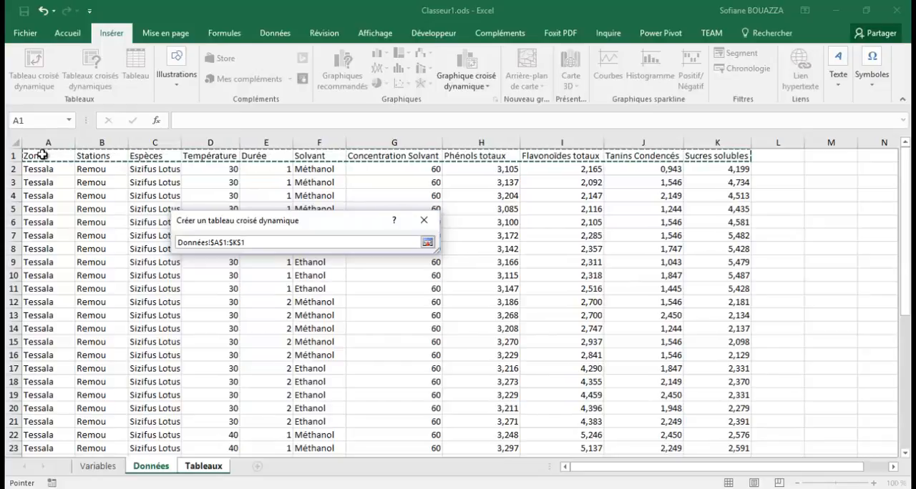
key("ctrl+shift+Down")
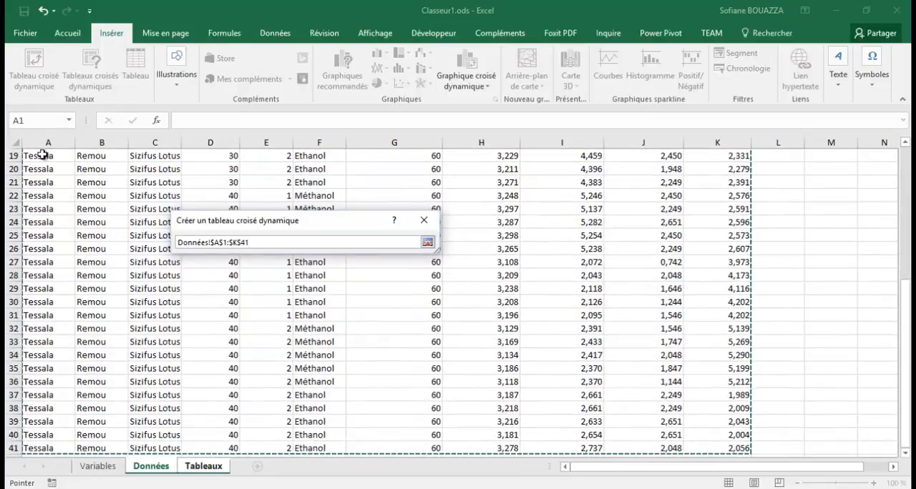
left_click(427, 243)
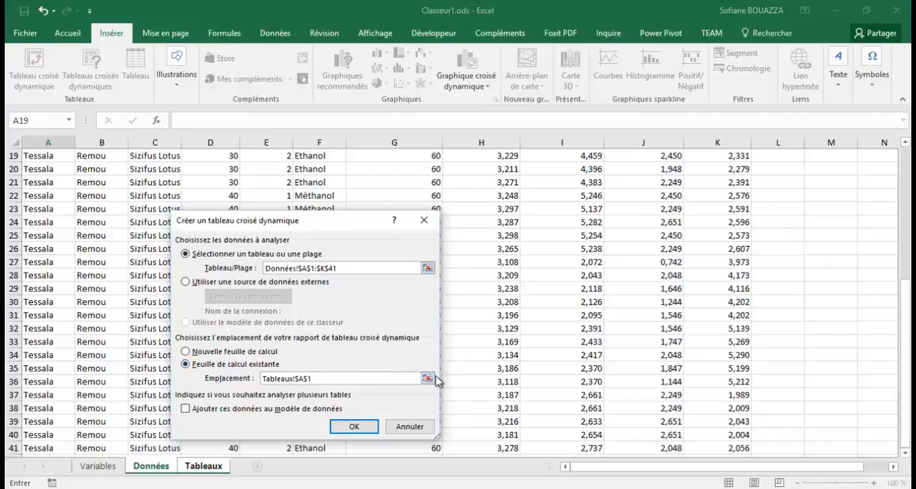
left_click(355, 427)
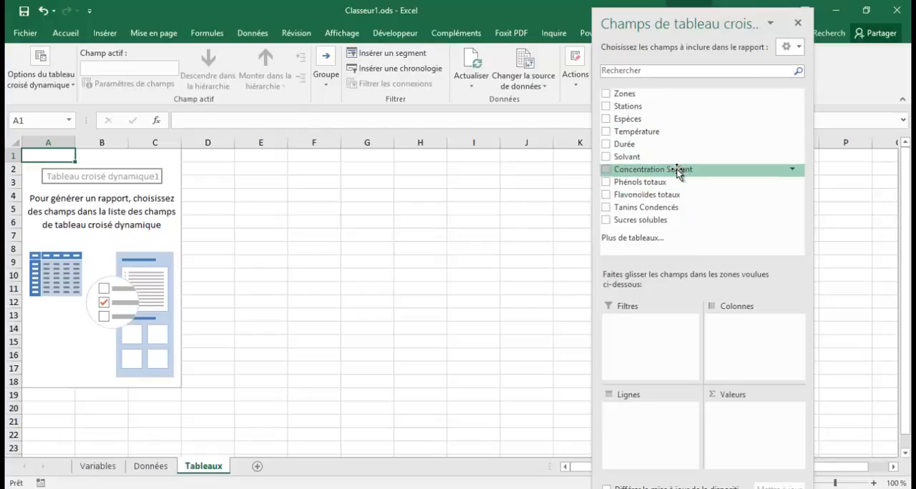
Lay out the pivot table with Solvant and Durée as row fields and Phénols totaux as the value field
left_click(605, 144)
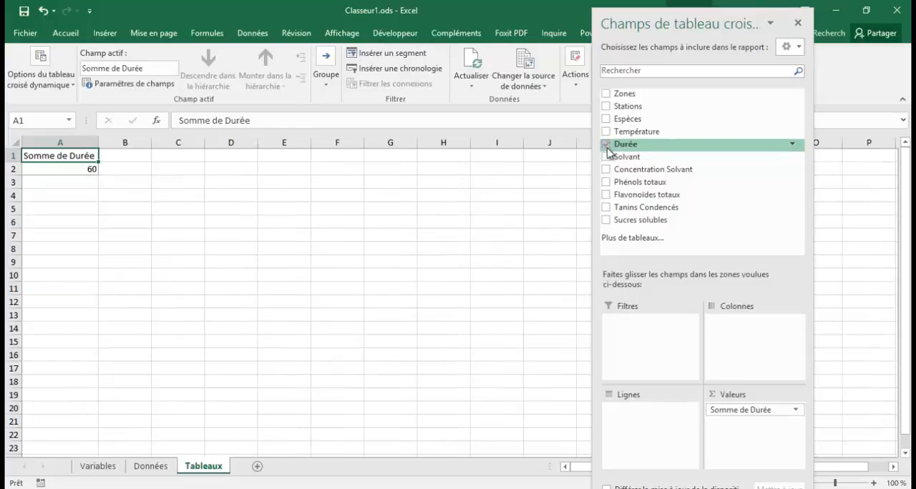
left_click(606, 157)
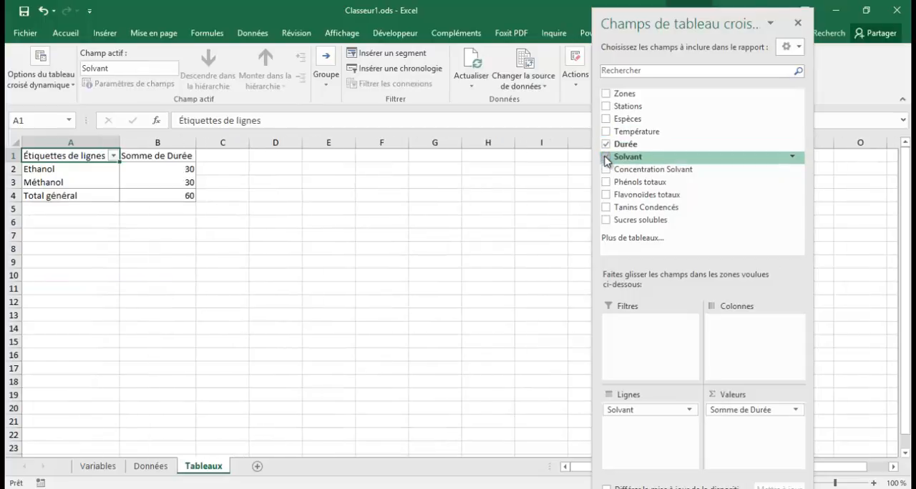
left_click(606, 182)
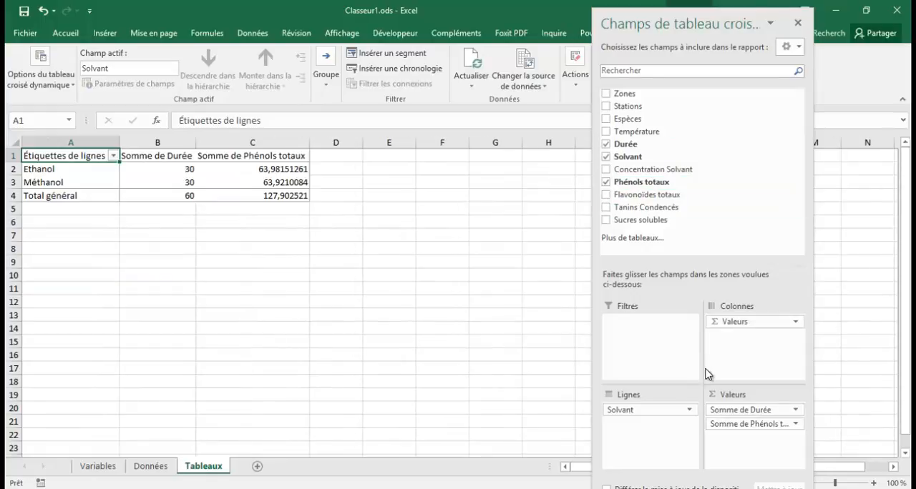
left_click_drag(748, 413, 655, 422)
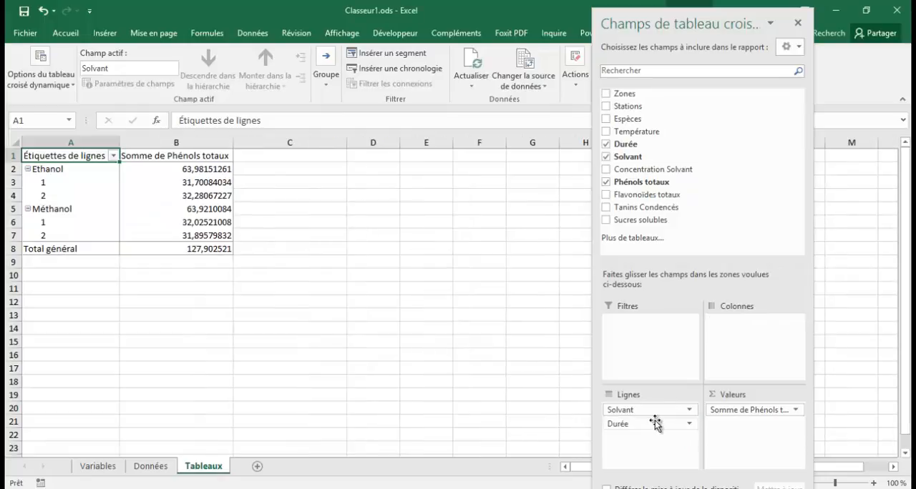
Summarize the Phénols totaux value field by Moyenne and set its custom name to "Phénols totaux " with a trailing space
left_click(791, 412)
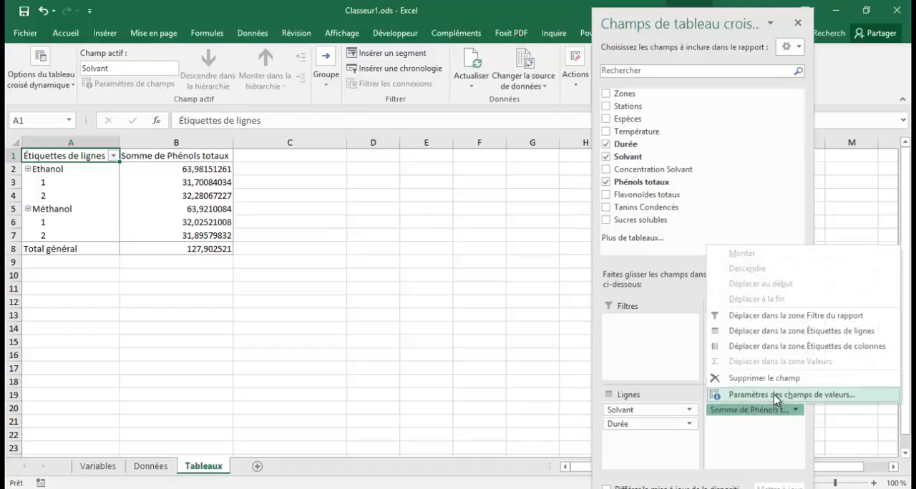
left_click(773, 395)
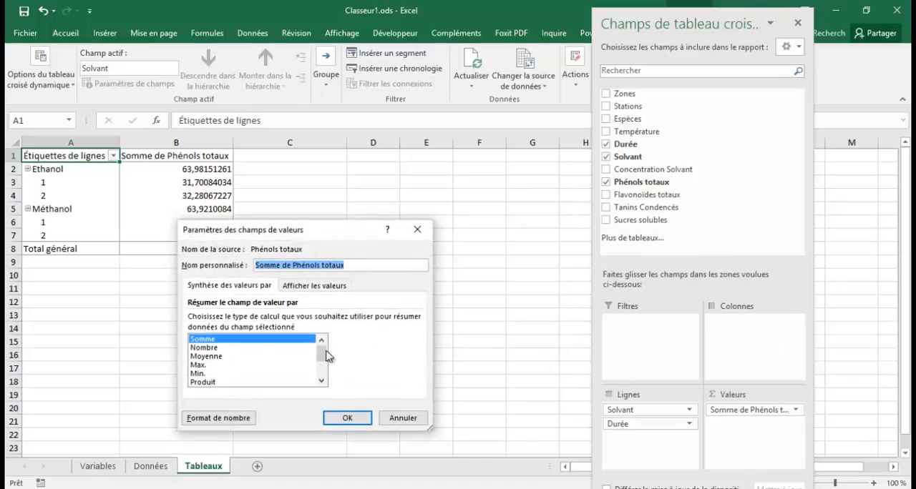
left_click(220, 356)
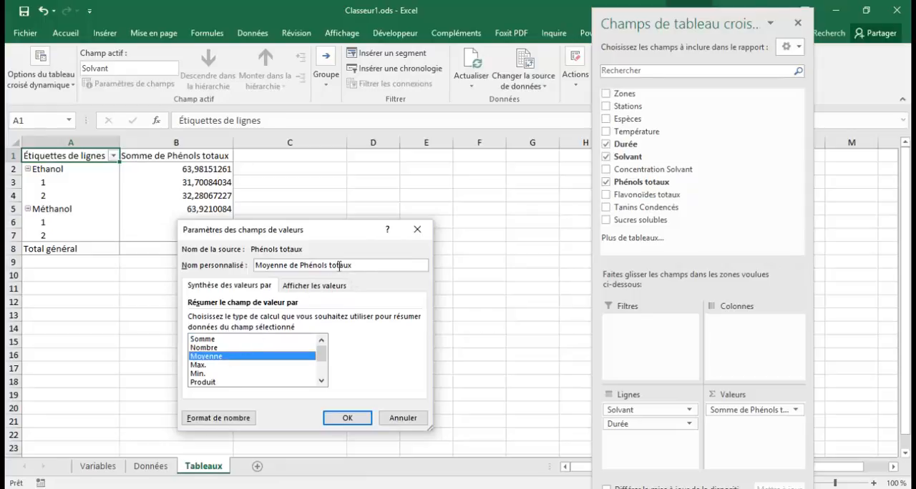
left_click_drag(301, 265, 242, 265)
key("BackSpace")
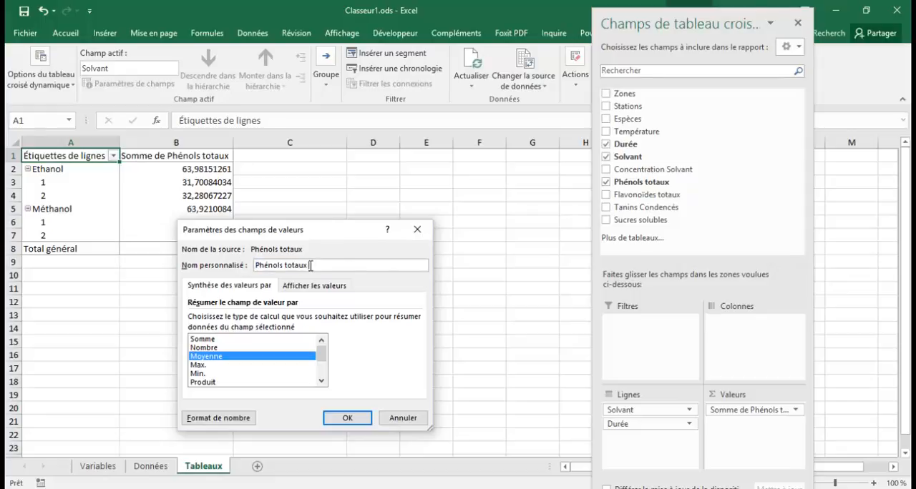
left_click(346, 419)
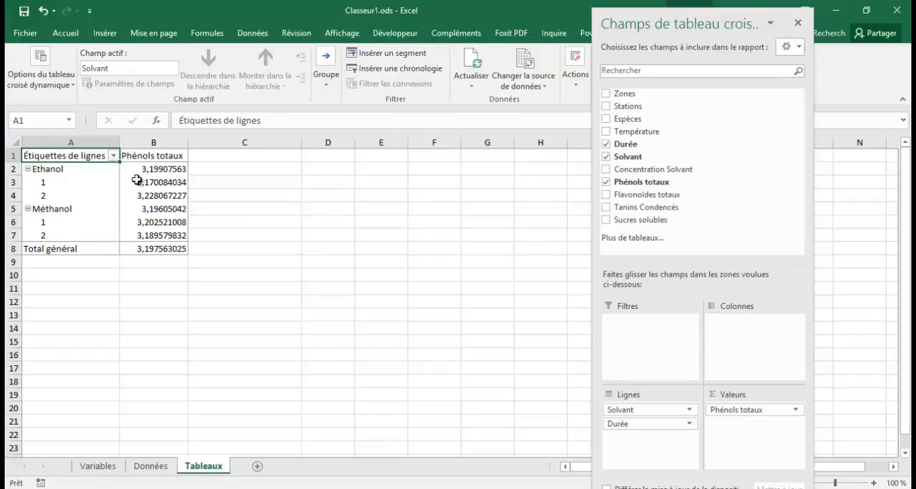
Format the pivot table's Phénols totaux values in B2:B8 as Nombre with 3 decimals
left_click_drag(143, 171, 147, 250)
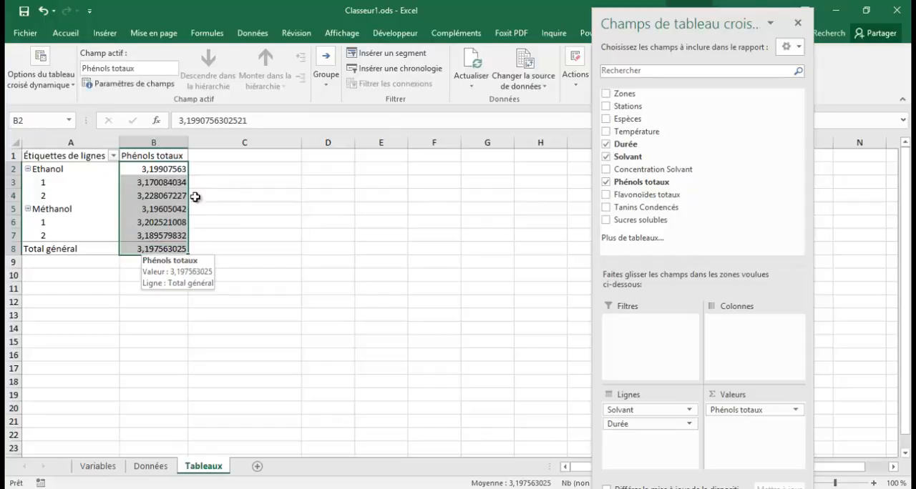
left_click(69, 36)
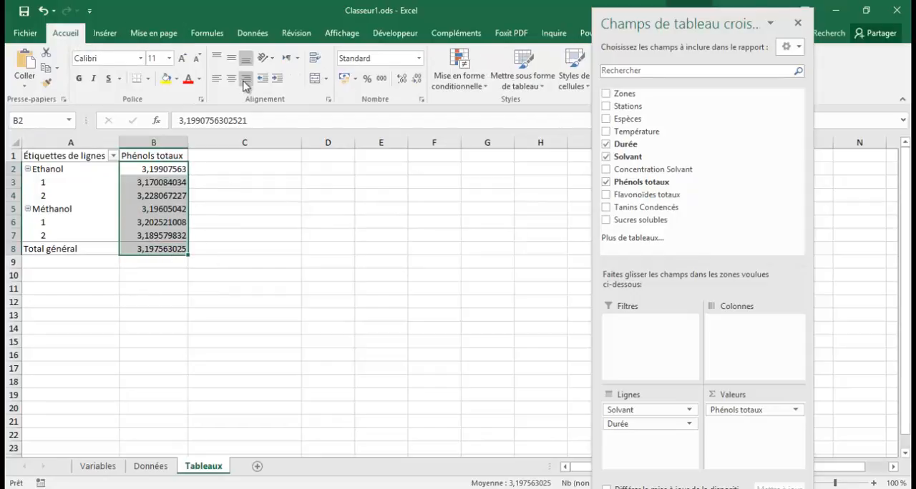
left_click(422, 105)
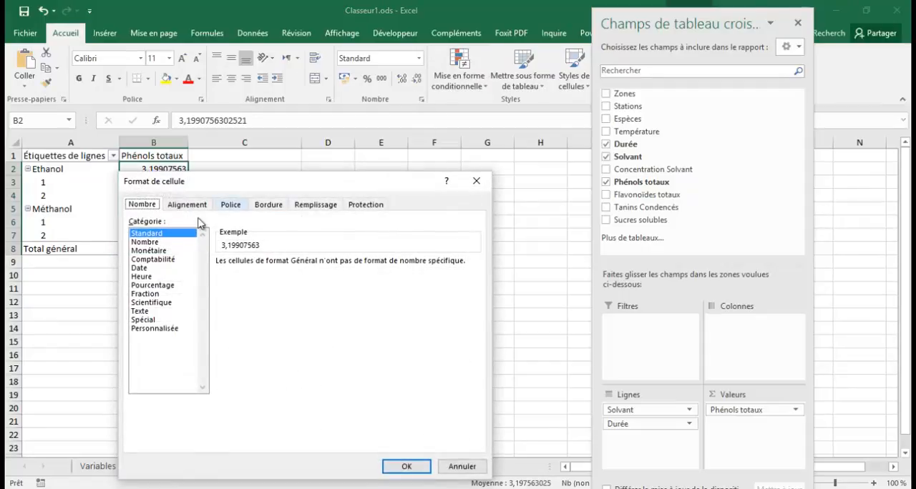
left_click(179, 244)
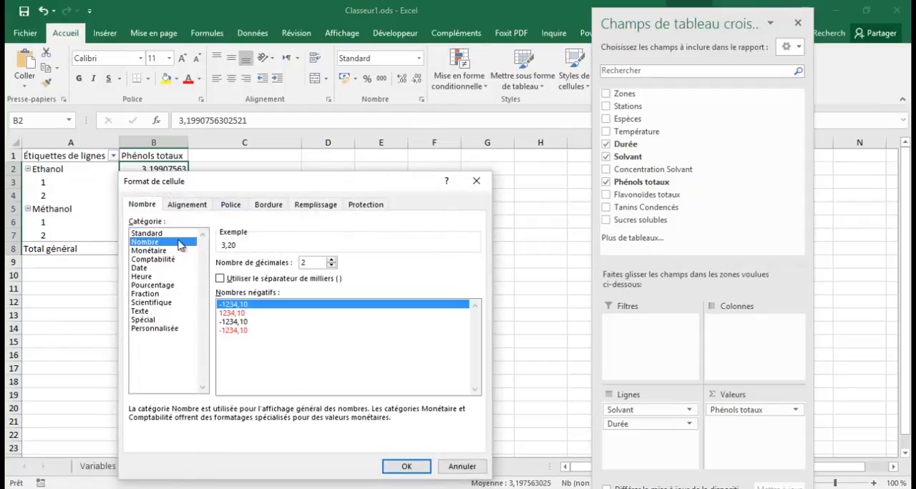
left_click(331, 261)
left_click(406, 466)
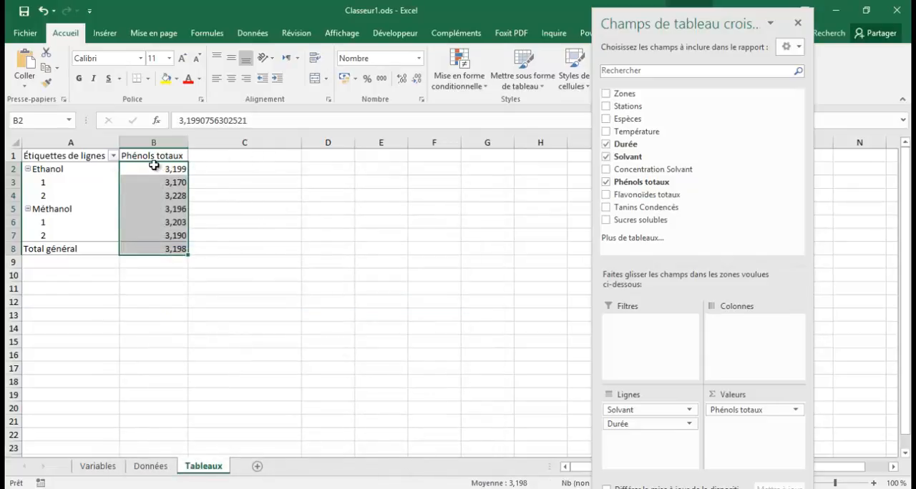
Copy the whole pivot table in A1:B8 and paste the duplicate at cell A10
mouse_move(155, 181)
left_click_drag(43, 155, 153, 242)
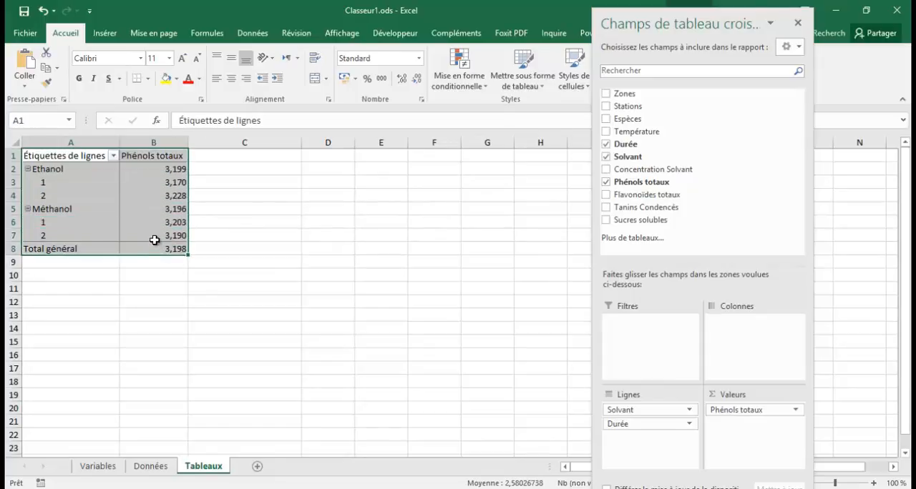
key("ctrl+c")
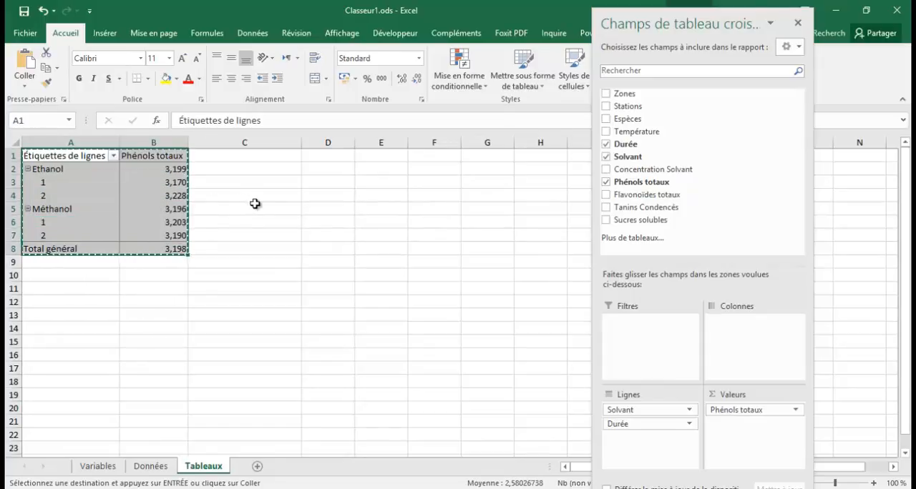
left_click(71, 277)
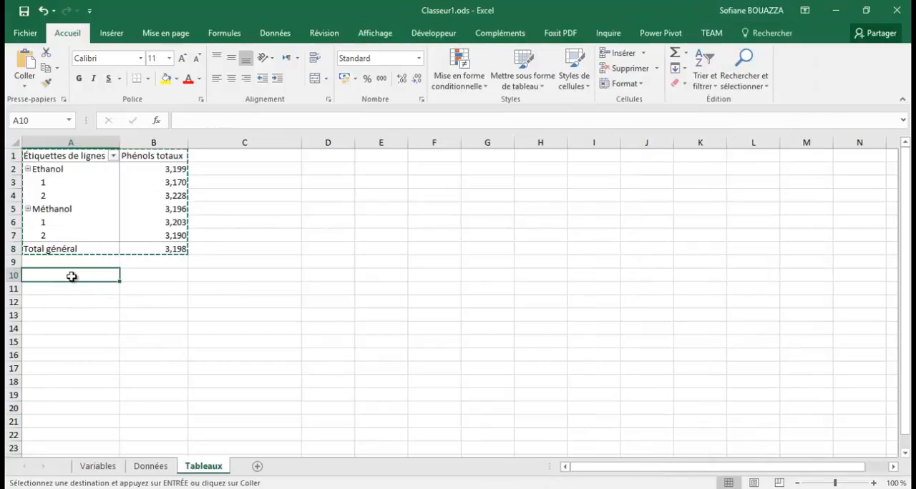
key("ctrl+v")
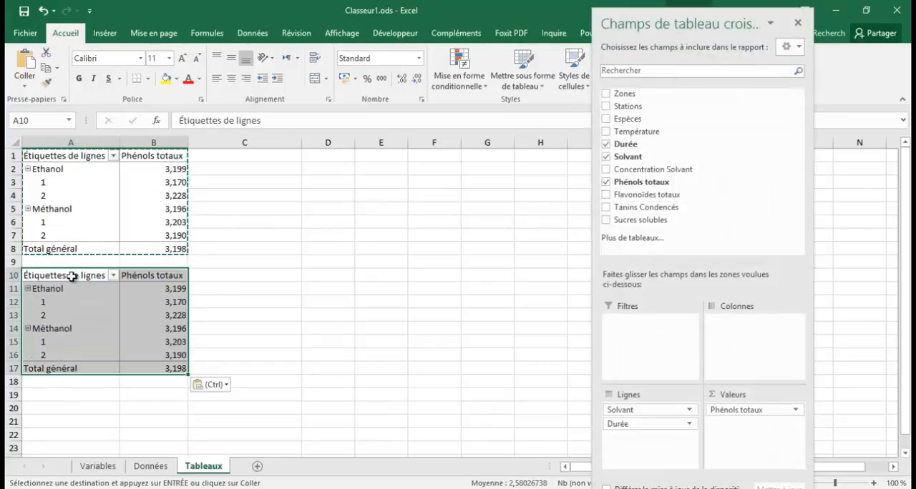
Summarize the Phénols totaux value field of the pivot table starting at A10 by Écartype
left_click(787, 414)
left_click(782, 397)
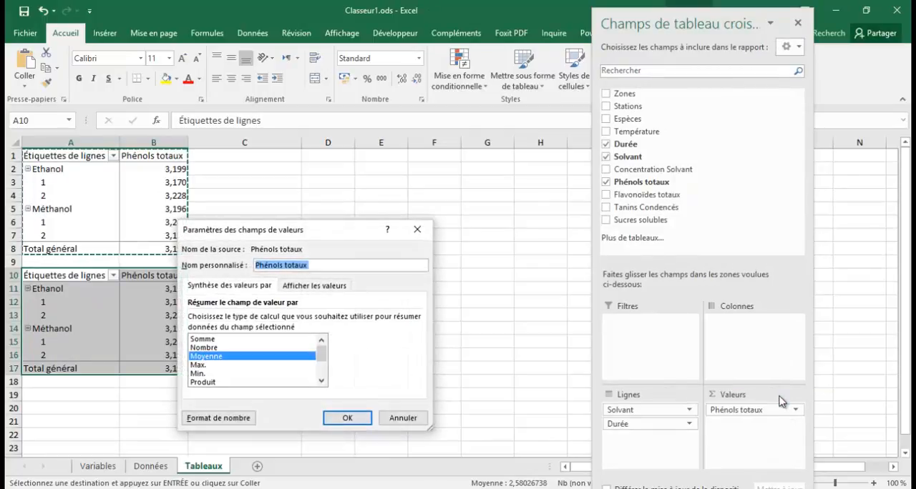
double_click(321, 381)
left_click(321, 380)
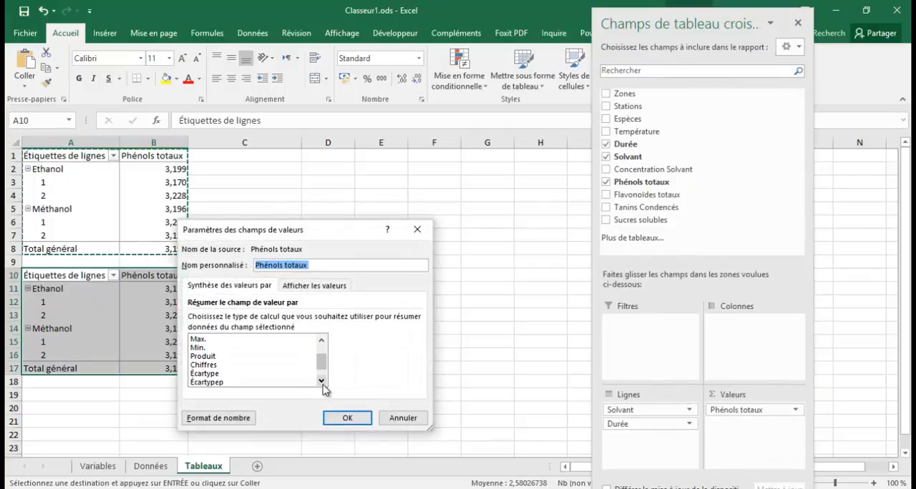
left_click(322, 381)
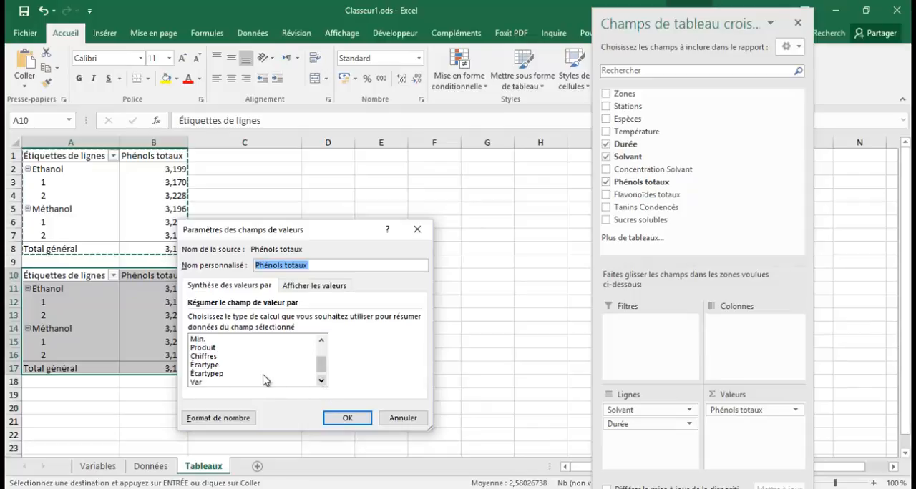
left_click(230, 365)
left_click(350, 419)
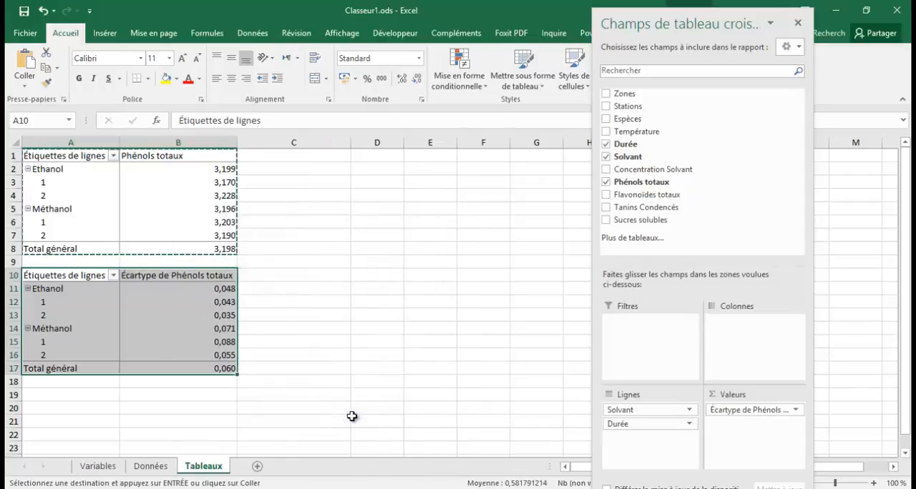
Shorten the custom name of the second pivot table's value field to "Phénols totaux" by removing "Écartype de"
left_click(793, 410)
left_click(770, 395)
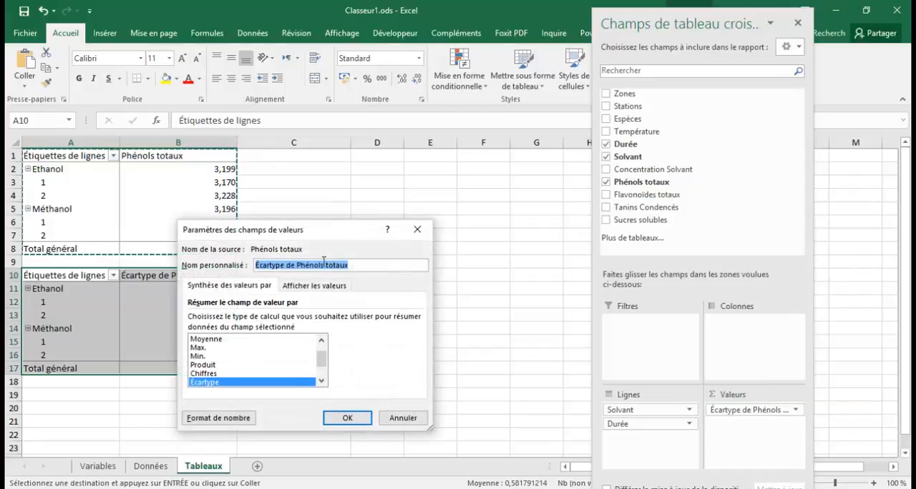
left_click_drag(298, 266, 256, 268)
key("BackSpace")
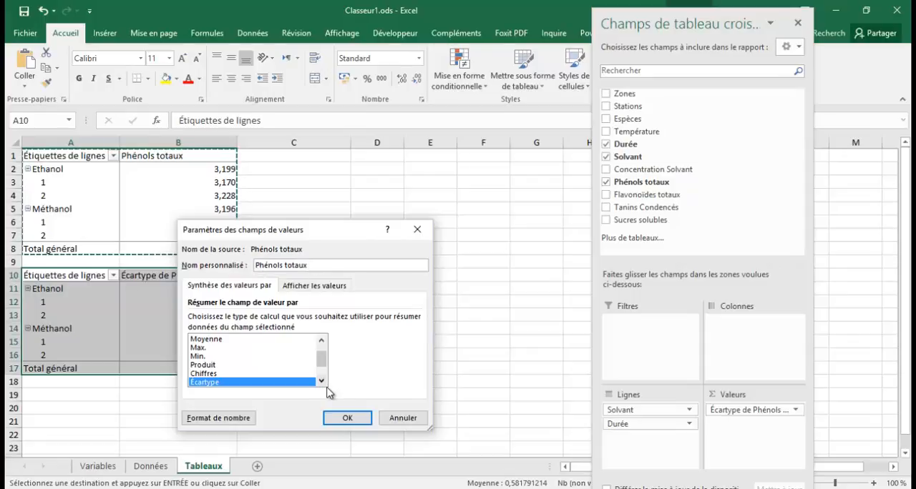
left_click(342, 419)
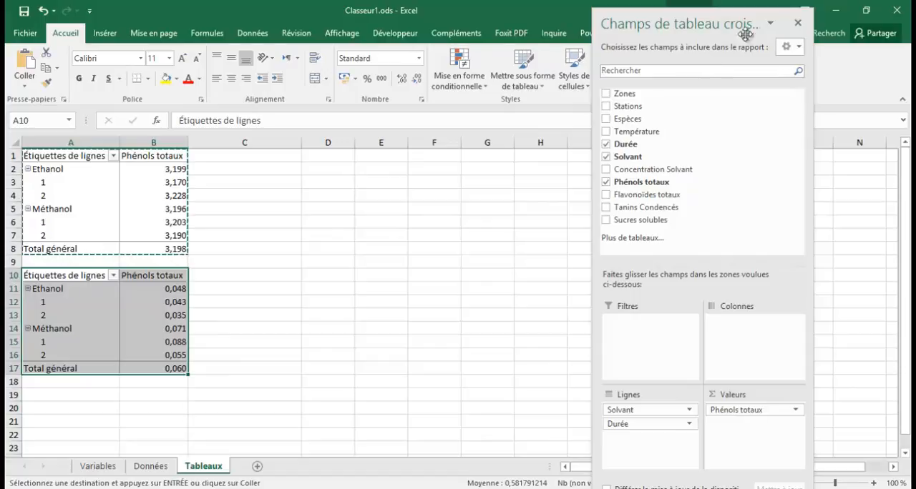
Close the pivot field list and hide the +/- buttons and field headers of the pivot table in A10:B17
left_click(796, 27)
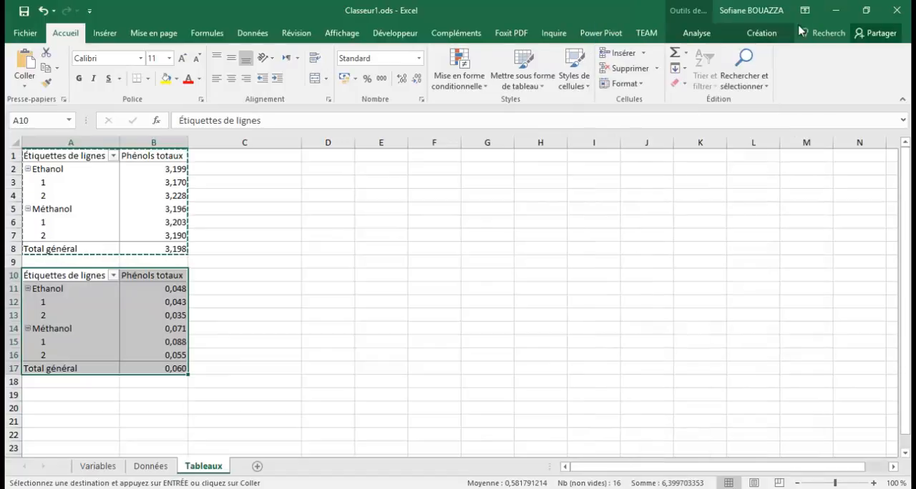
left_click(706, 38)
left_click(794, 79)
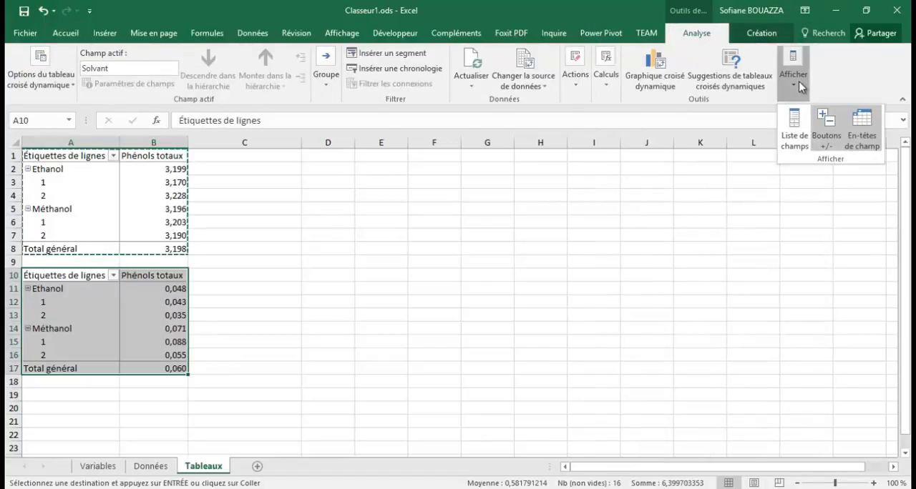
left_click(832, 128)
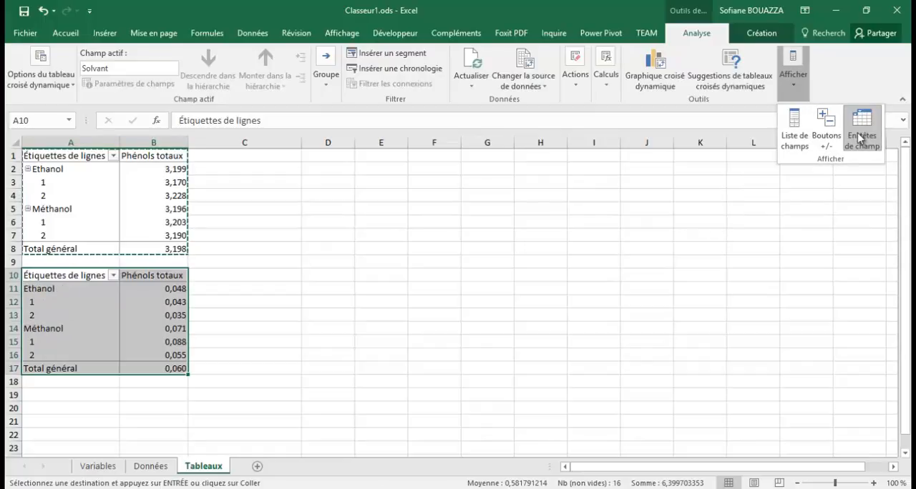
left_click(863, 129)
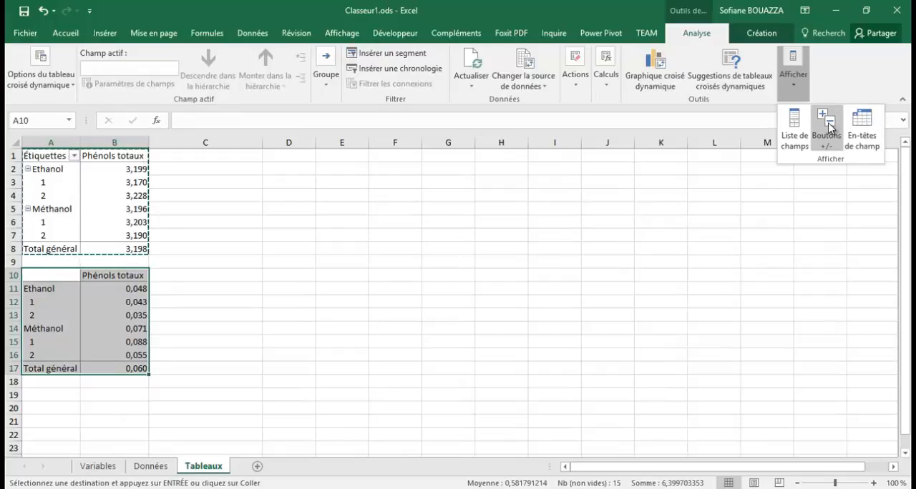
Show the second pivot table's +/- buttons and field headers again, hiding each once more
left_click(830, 127)
left_click(830, 127)
left_click(863, 132)
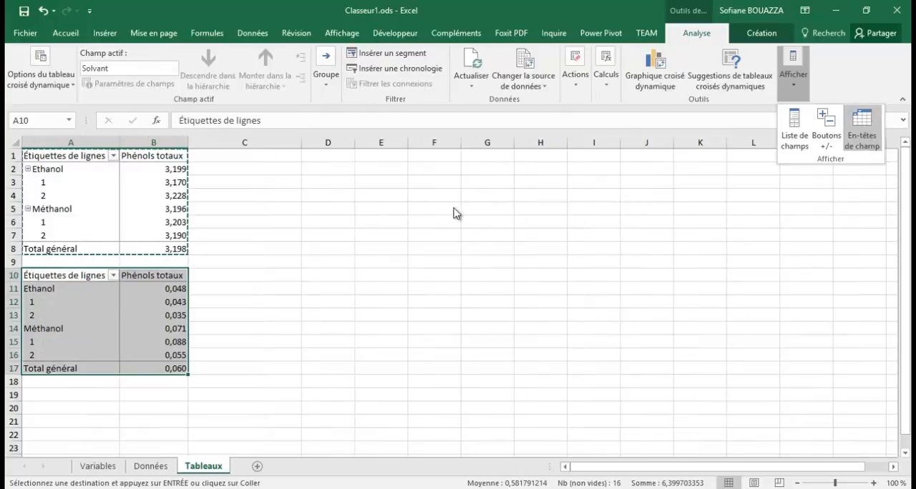
left_click(865, 136)
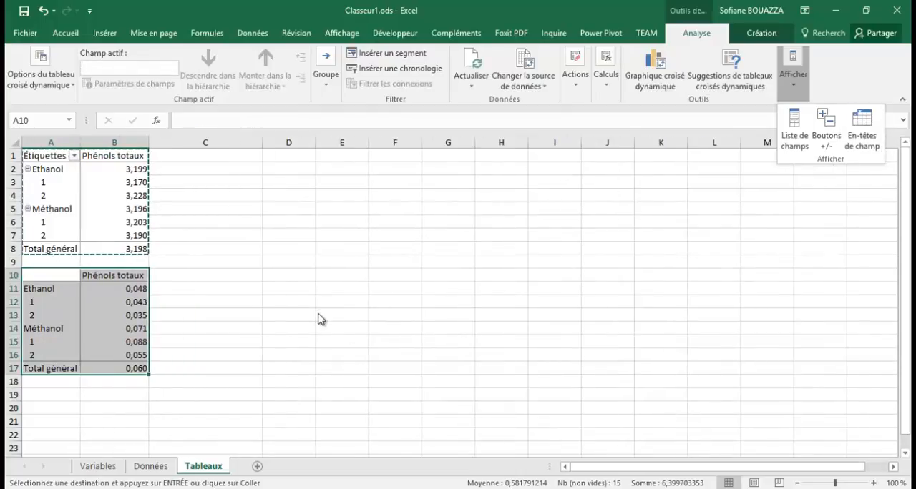
Hide the +/- buttons and field headers of the first pivot table in A1:B8
left_click(184, 168)
left_click(184, 168)
left_click(77, 159)
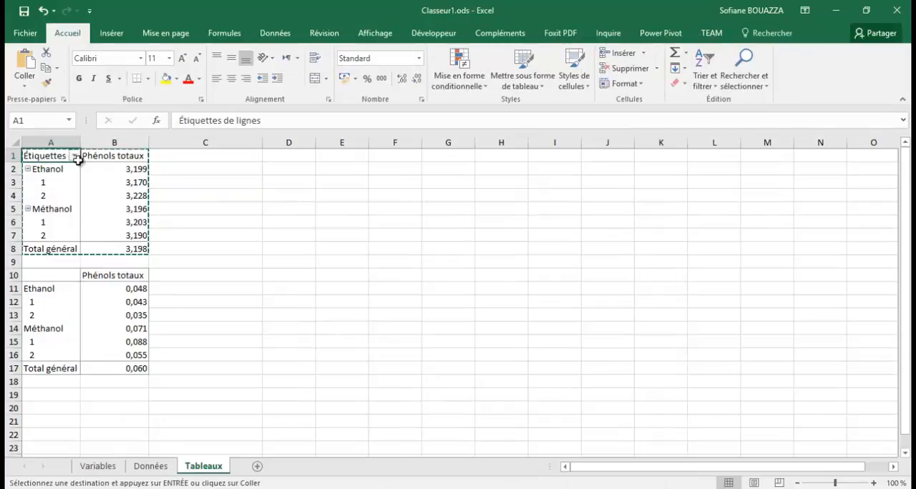
left_click_drag(77, 159, 108, 249)
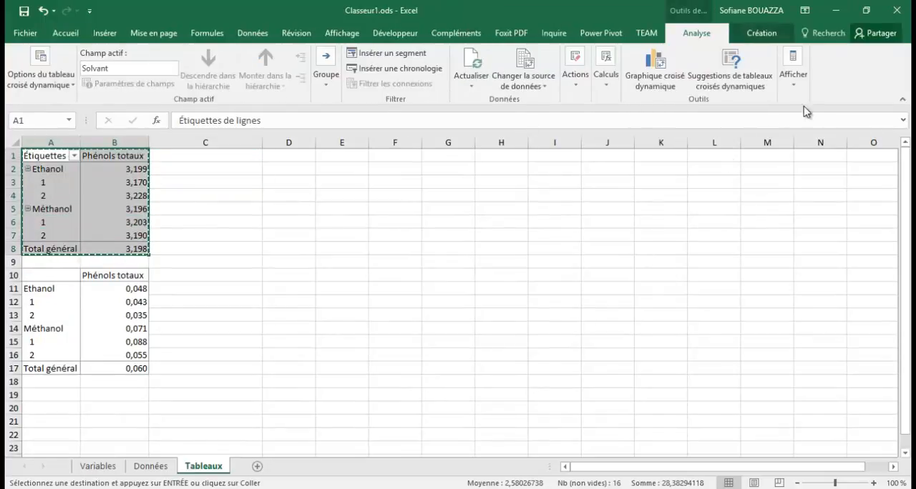
left_click(805, 94)
left_click(862, 136)
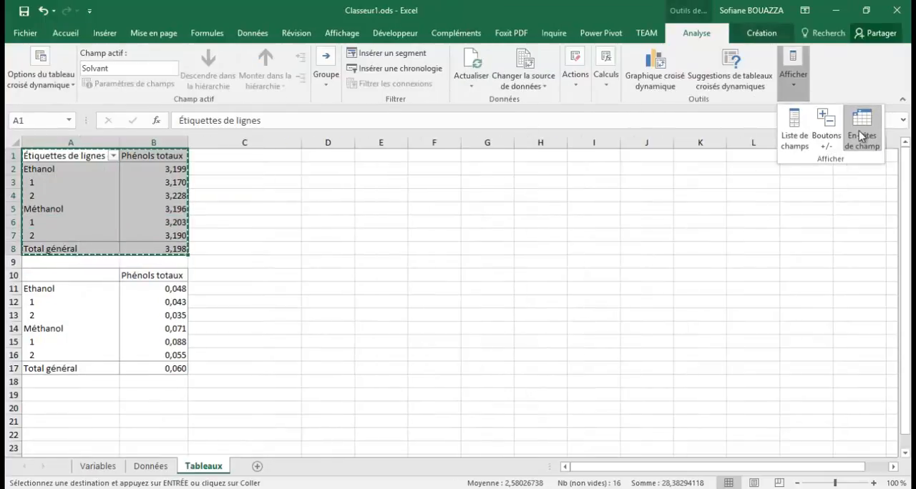